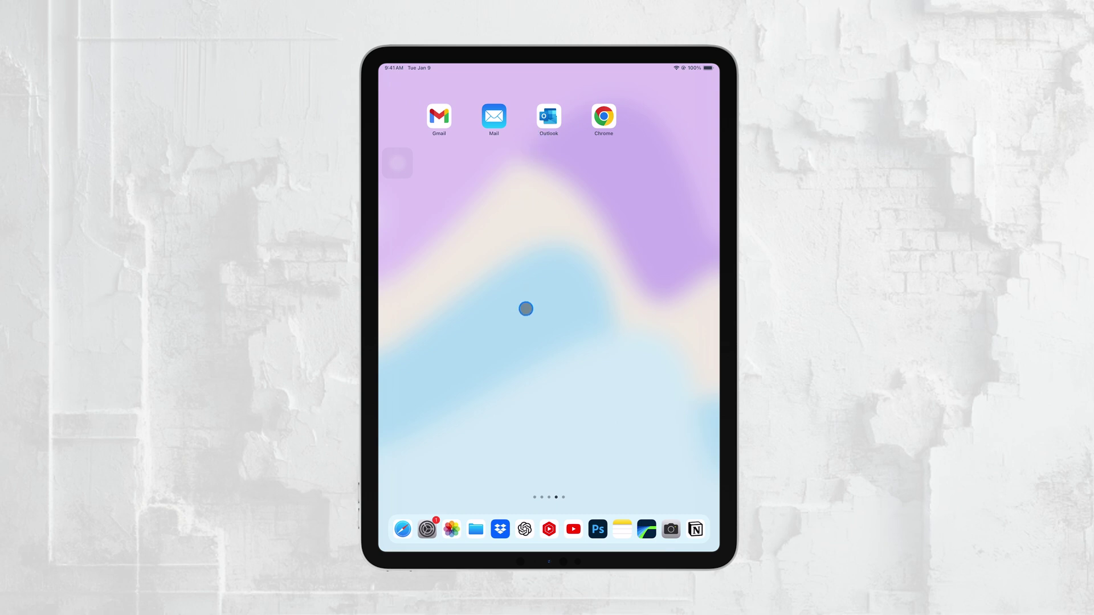
# Step: Put the Home Screen into editing mode, then exit it with Done
pyautogui.click(500, 262)
pyautogui.click(520, 214)
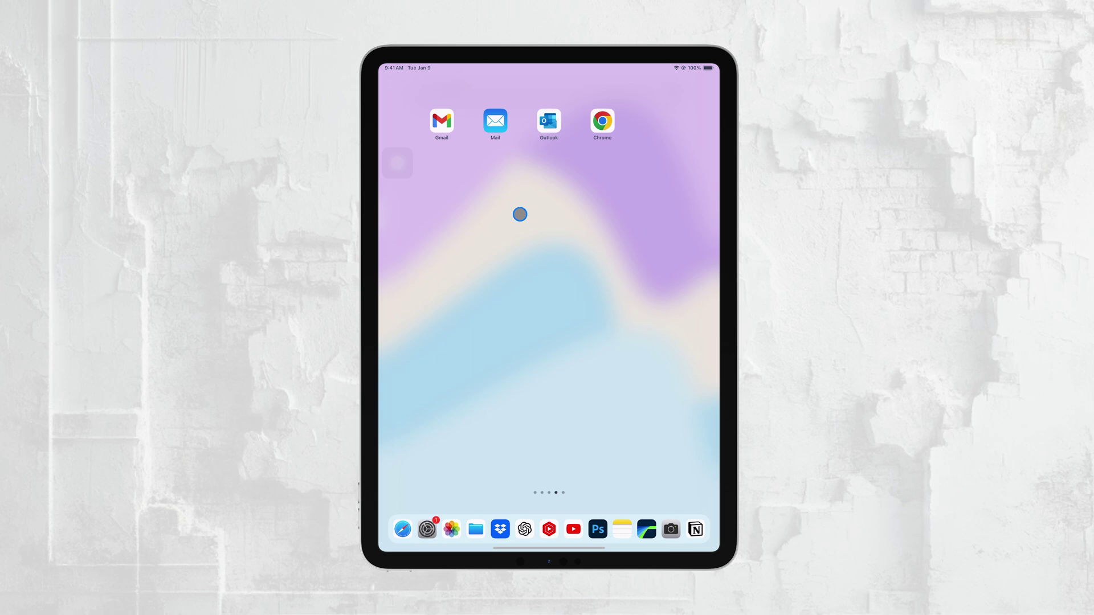
# Step: Open Health from search, go to the Sleep category and view all sleep schedules
pyautogui.press('super+space')
pyautogui.click(463, 147)
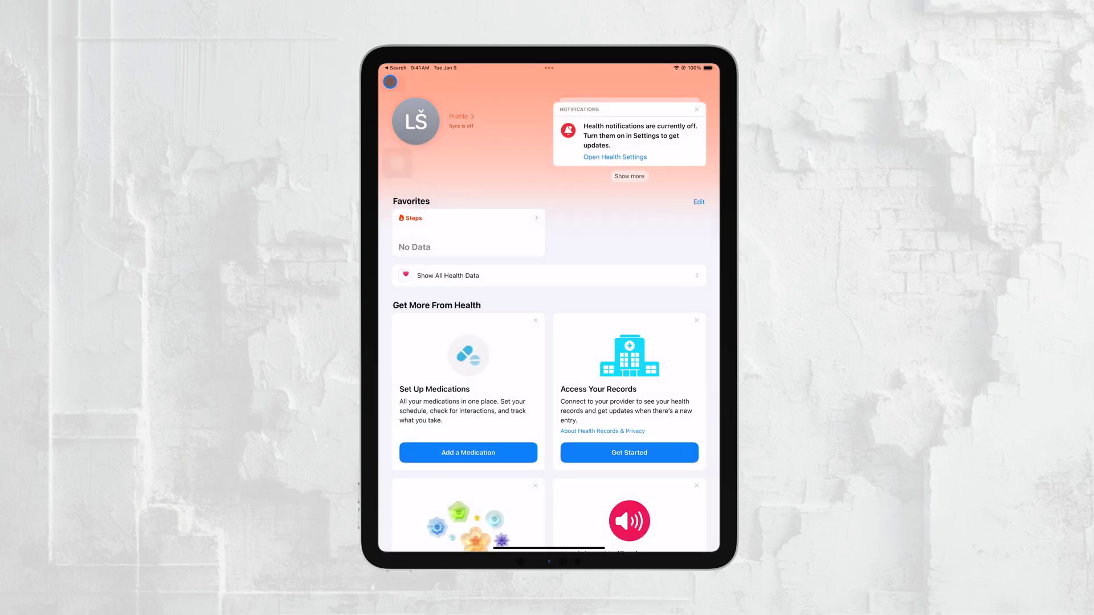
pyautogui.click(389, 82)
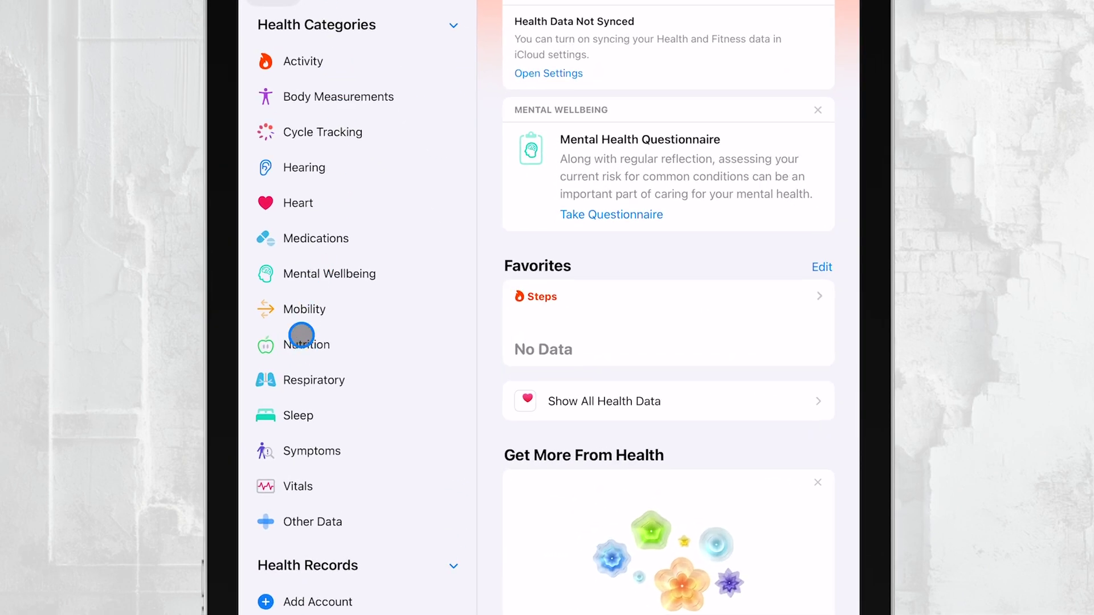
pyautogui.click(320, 416)
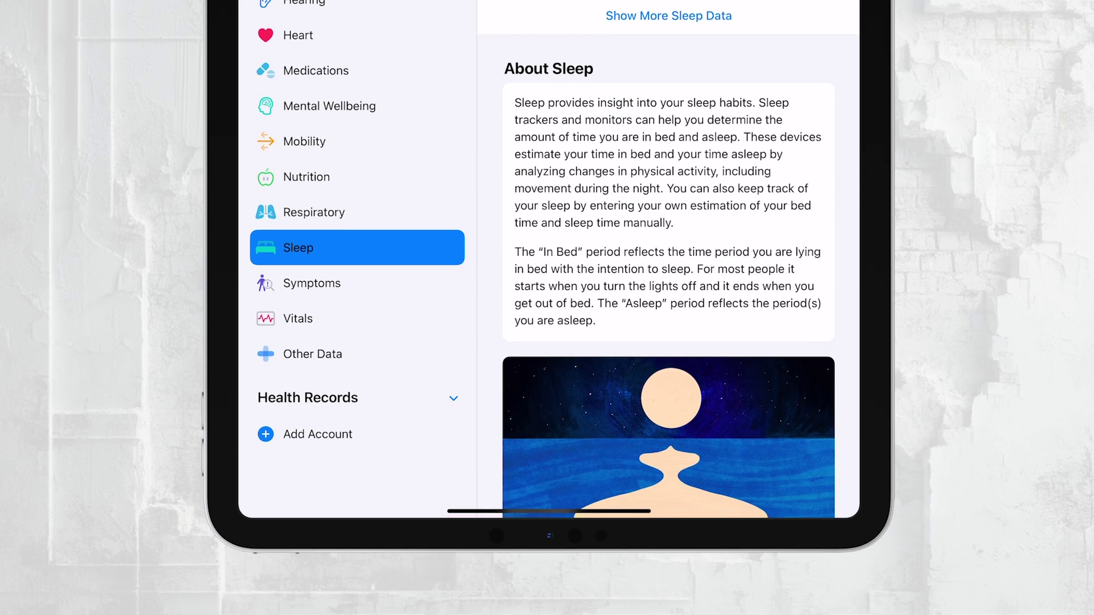
pyautogui.scroll(-10, 549, 257)
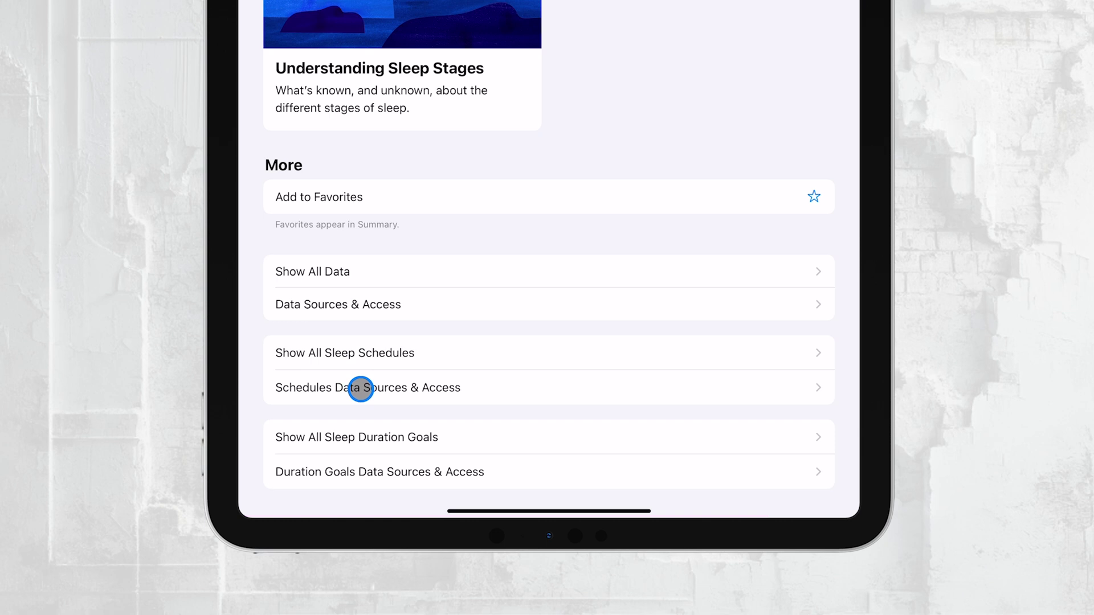
pyautogui.click(362, 350)
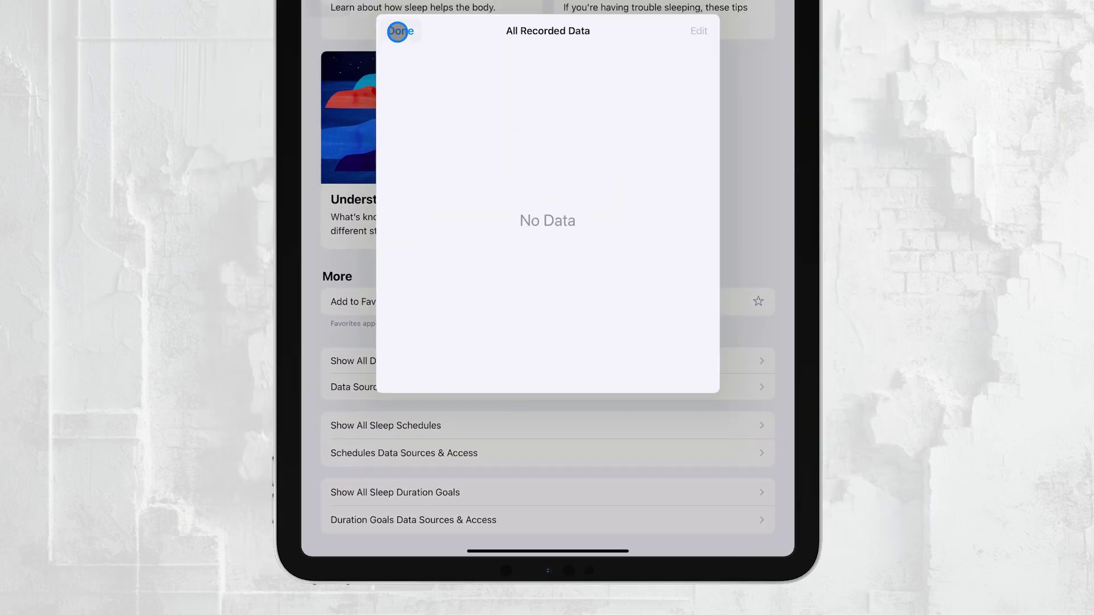
# Step: Dismiss the empty sleep data sheet, then start and cancel a manual sleep entry
pyautogui.click(401, 32)
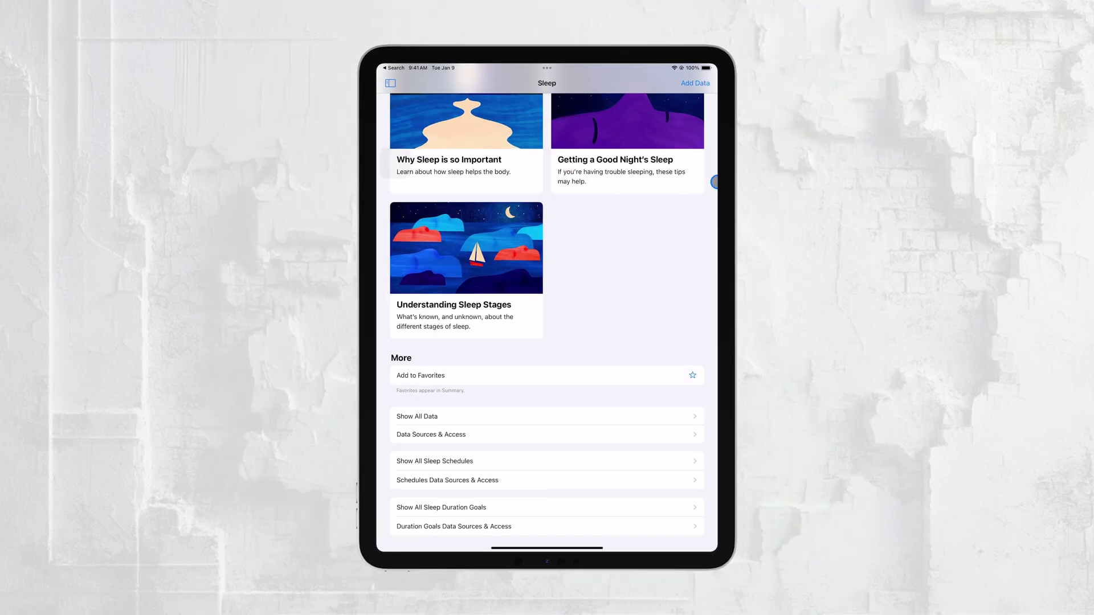
pyautogui.click(693, 86)
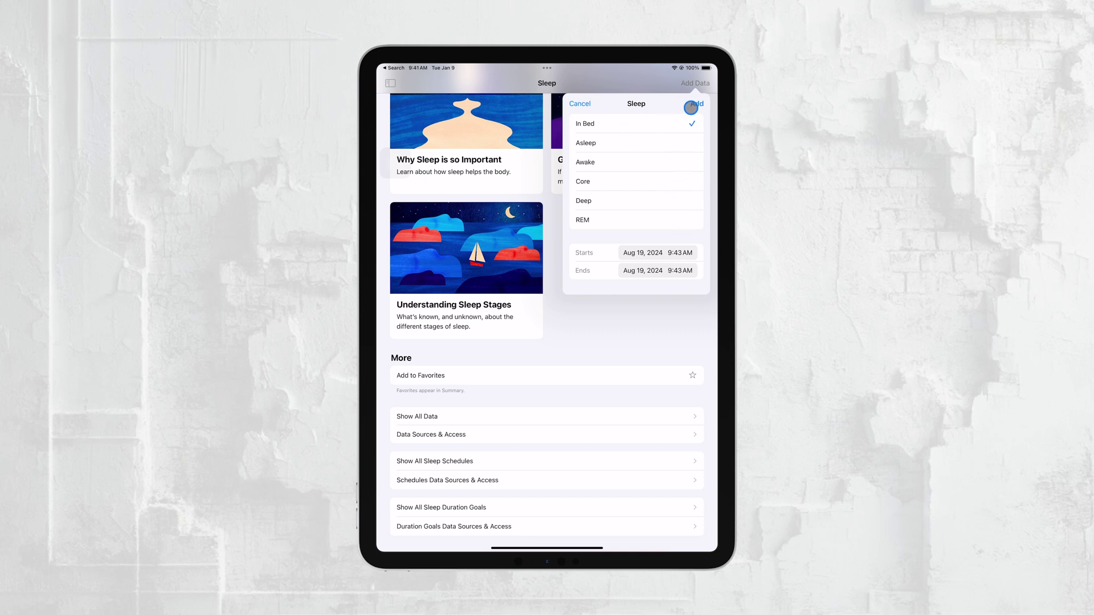
pyautogui.click(591, 104)
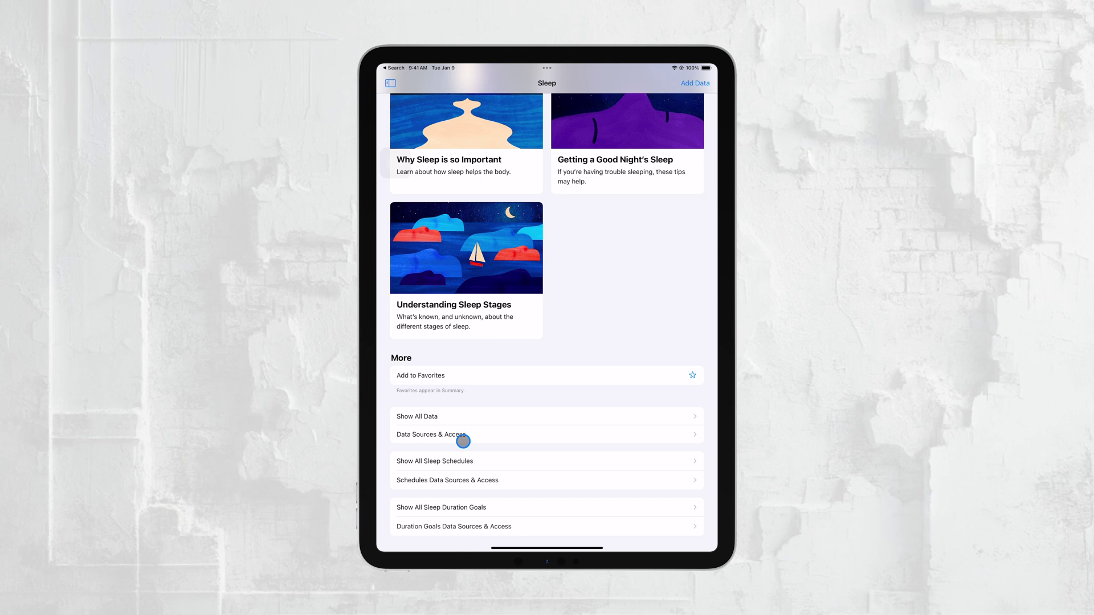
# Step: Check sleep schedule data access, then review the empty sleep duration goals list
pyautogui.click(488, 481)
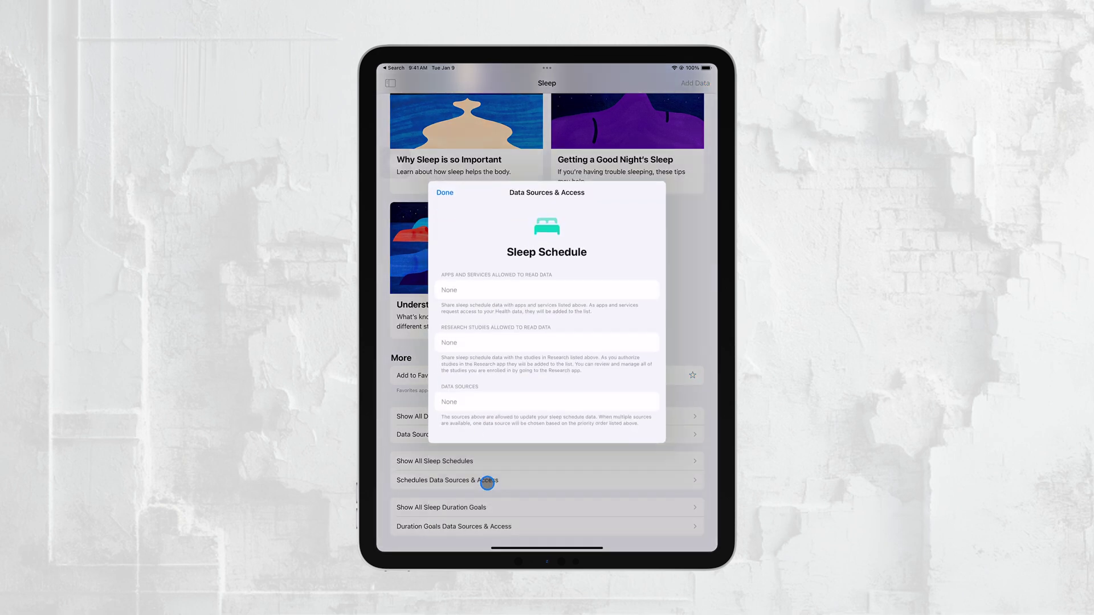
pyautogui.click(444, 185)
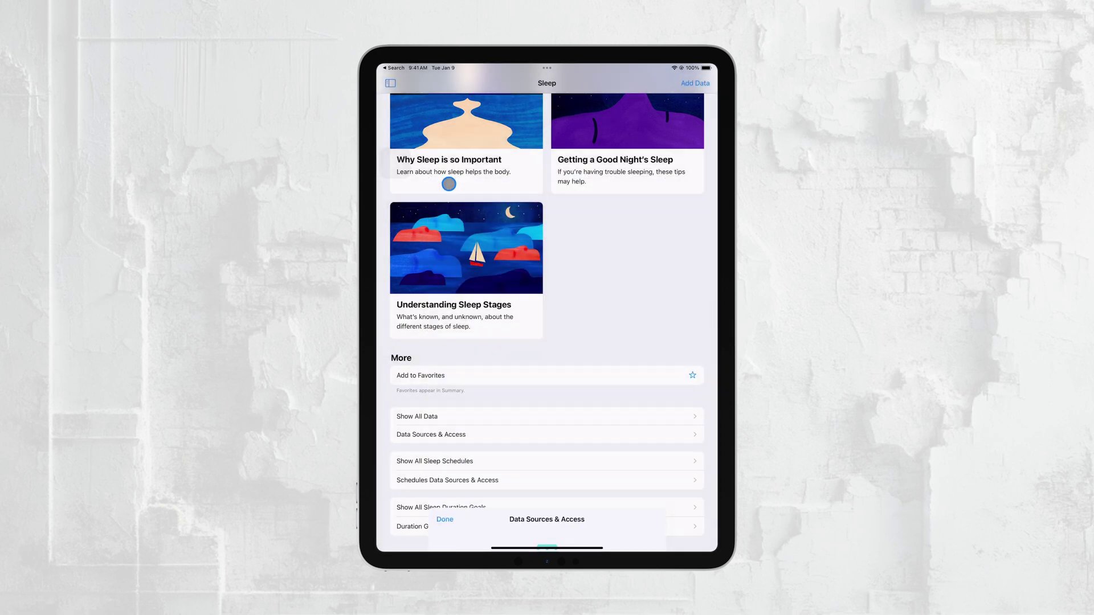
pyautogui.click(440, 507)
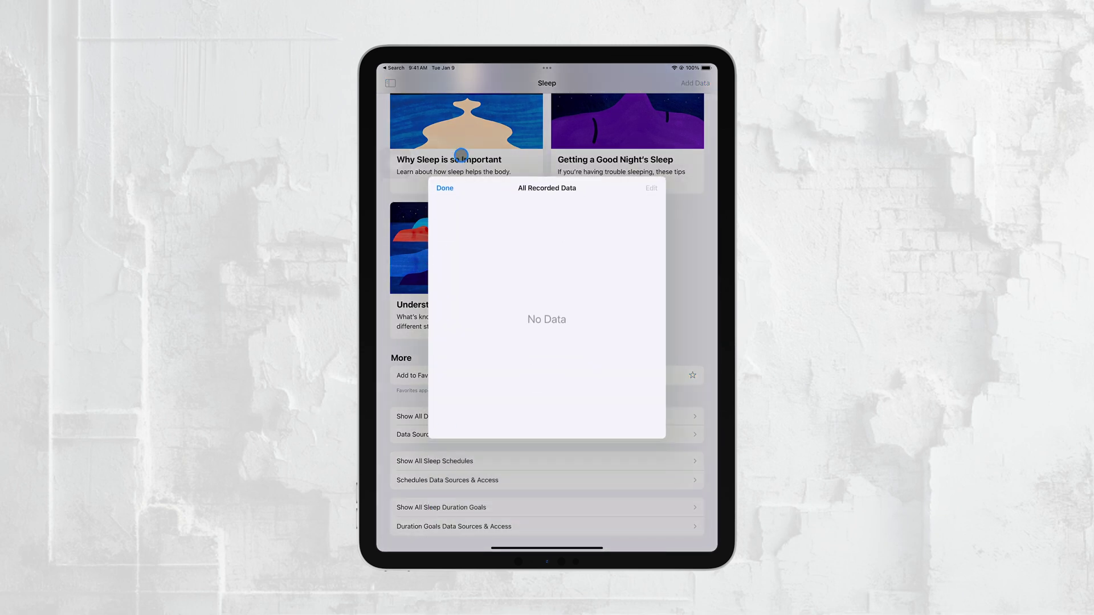
pyautogui.click(450, 187)
# Step: From the Home Screen, enable the Sleep Focus in Control Center and close the Focus list
pyautogui.press('super+h')
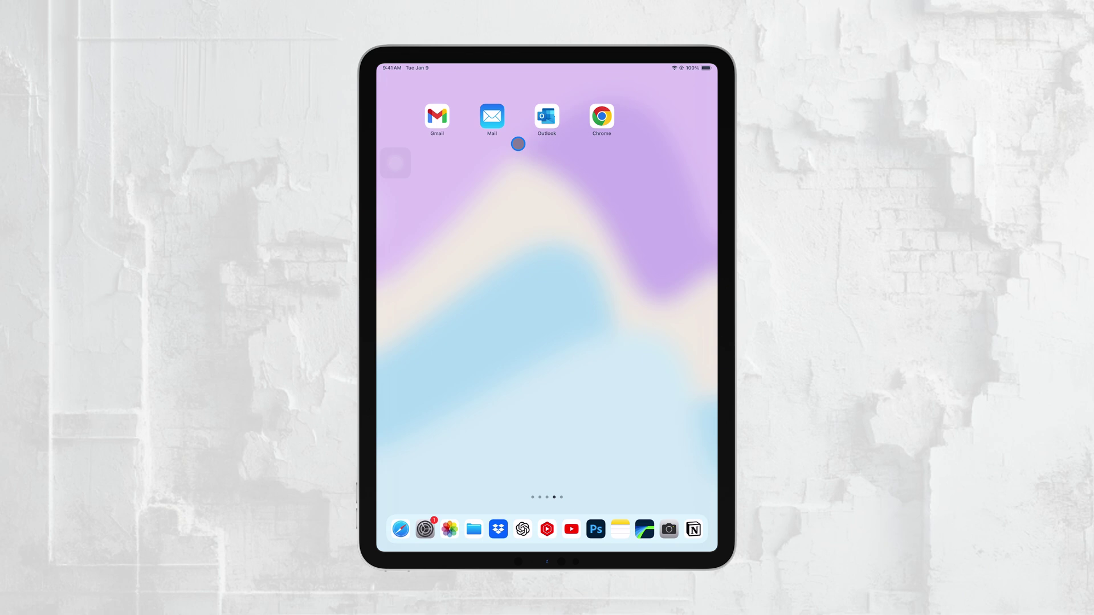
pyautogui.click(694, 68)
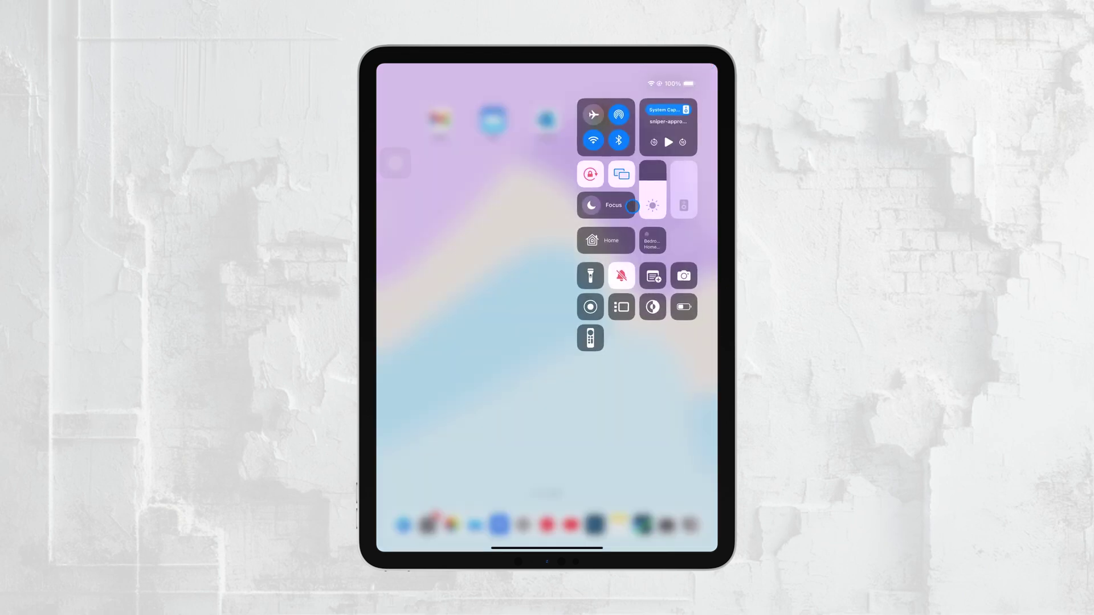
pyautogui.click(628, 206)
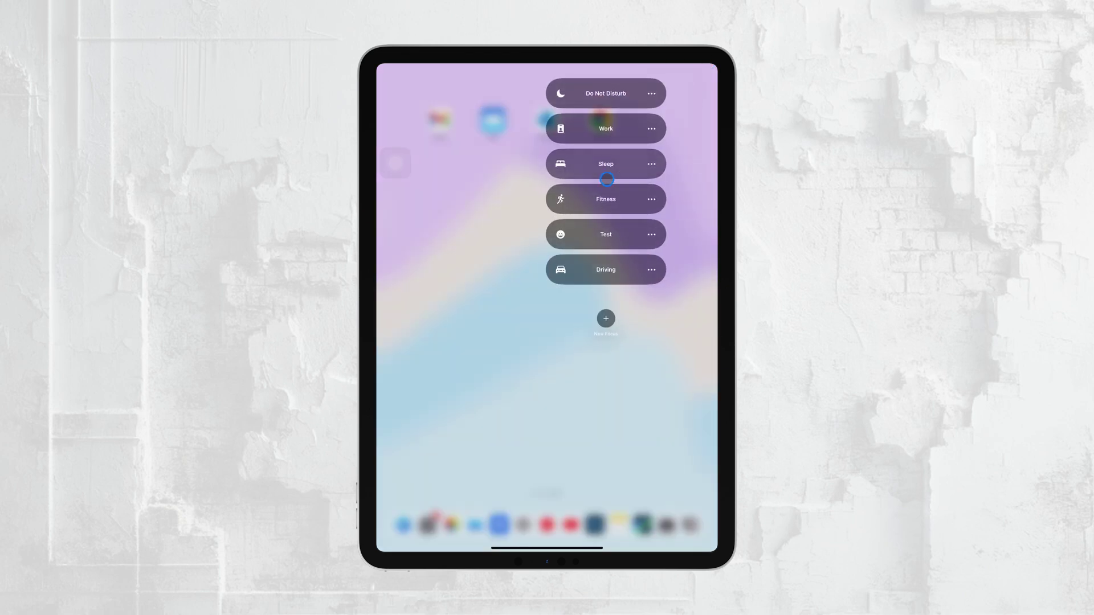
pyautogui.click(605, 172)
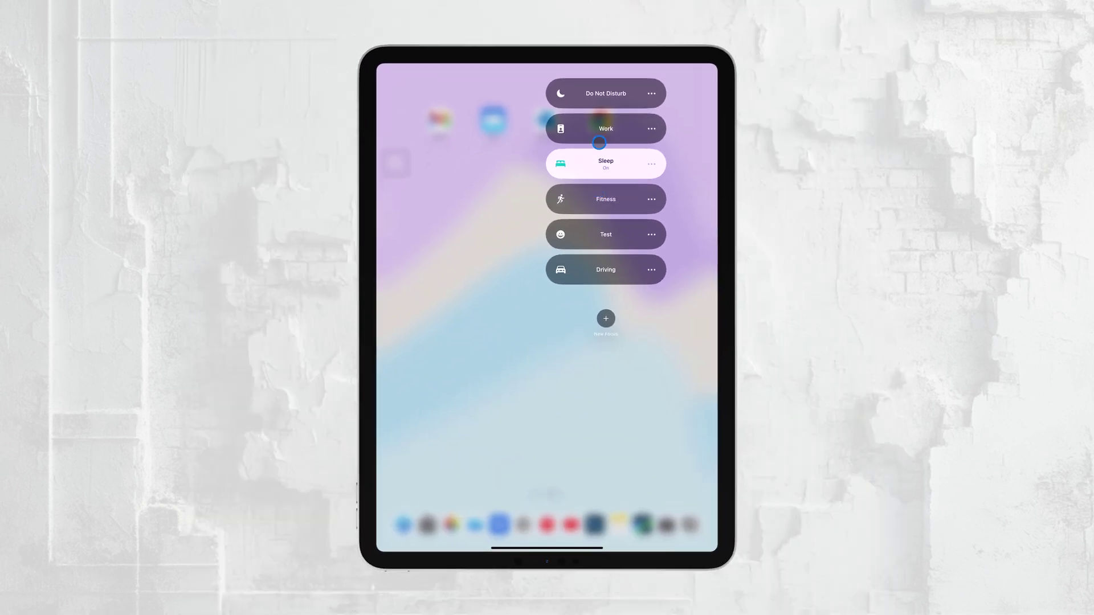
pyautogui.click(604, 169)
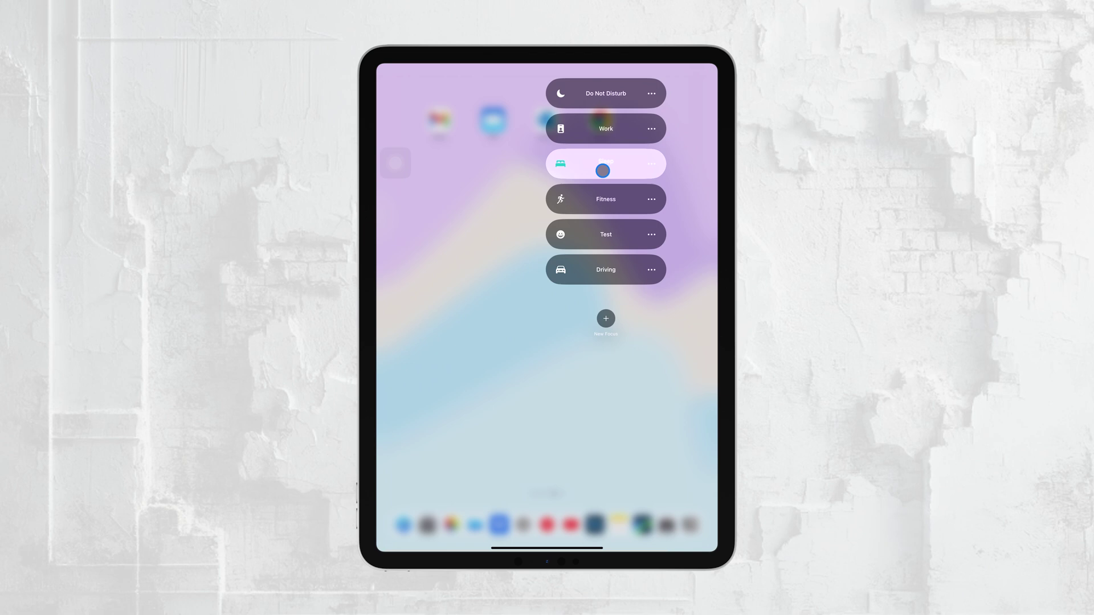
pyautogui.click(509, 231)
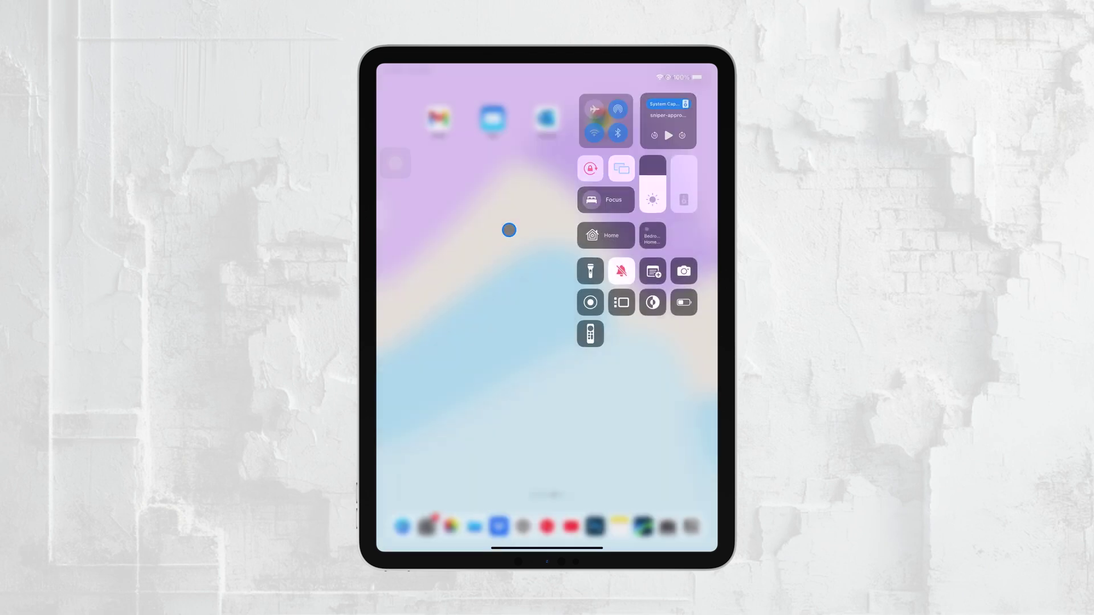
pyautogui.click(509, 230)
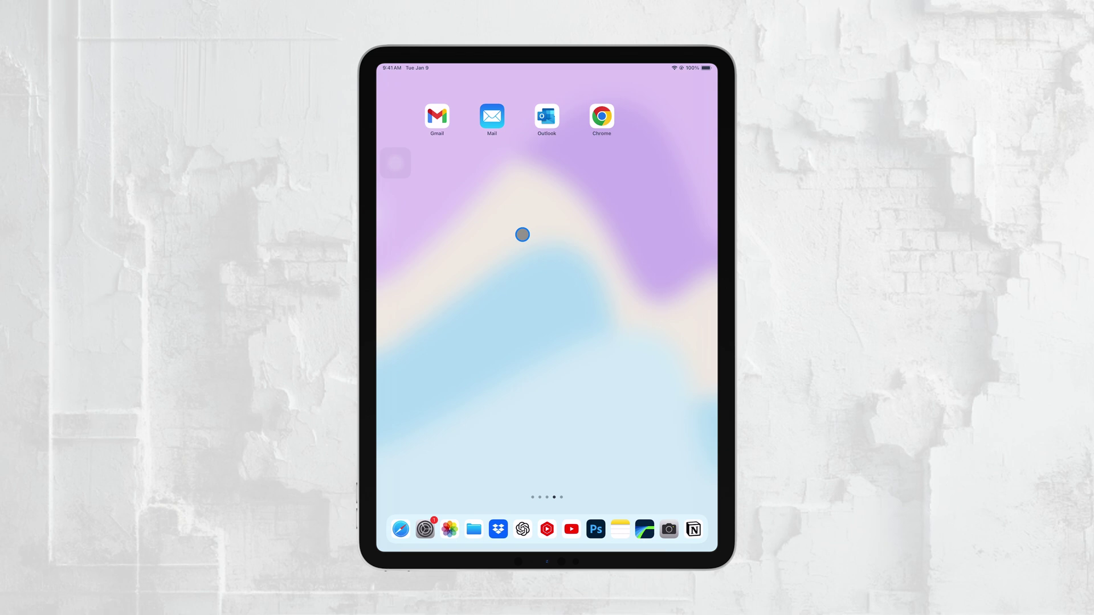
pyautogui.hscroll(5, 522, 234)
pyautogui.hscroll(5, 522, 234)
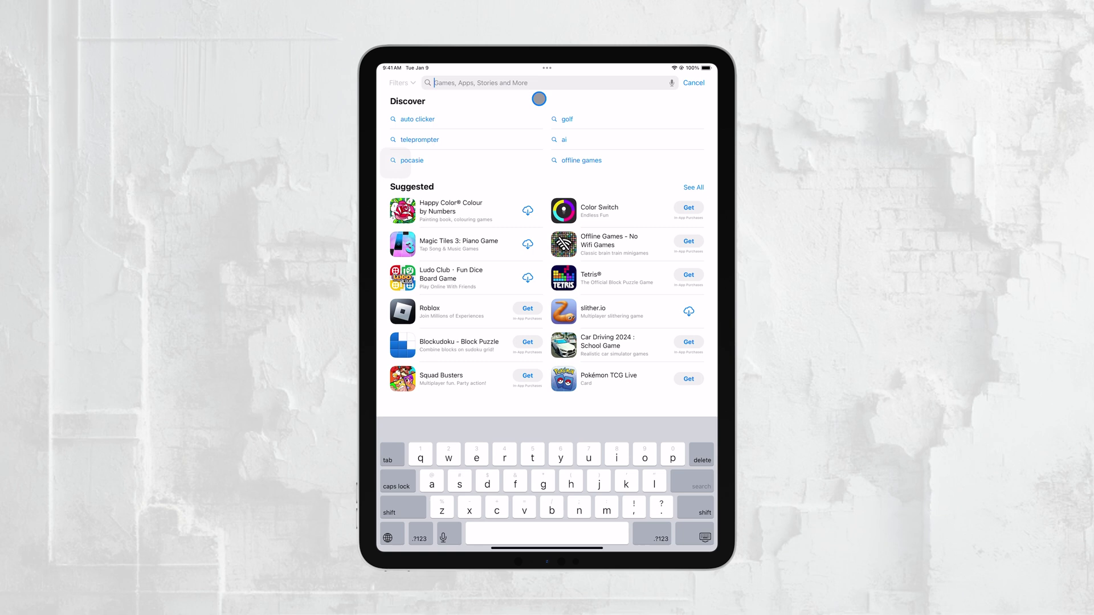
pyautogui.write('sleep')
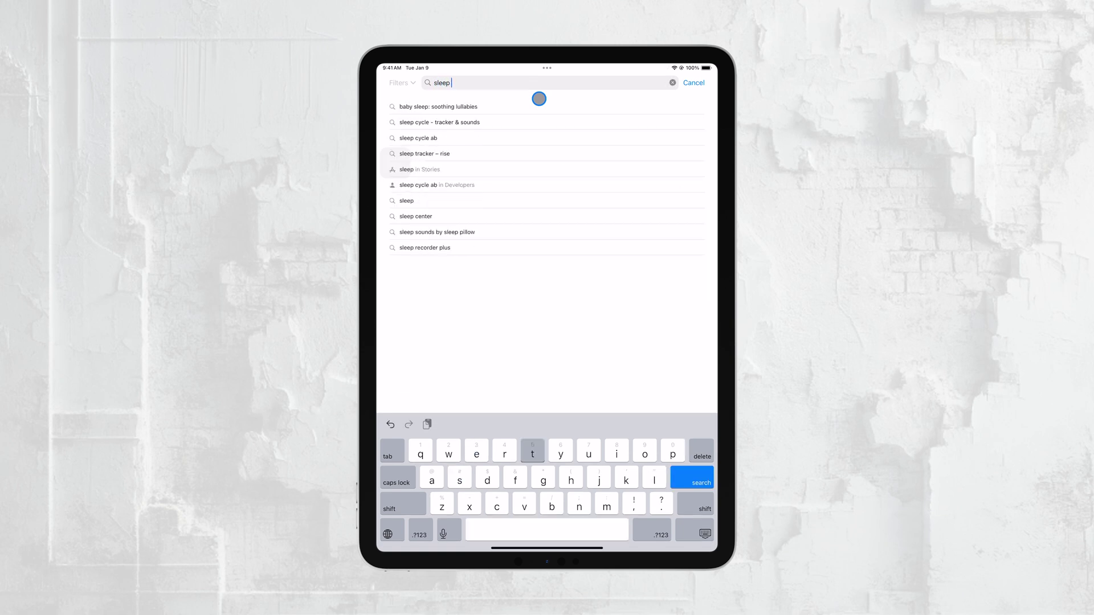
pyautogui.write(' trcking')
# Step: Search 'sleep tracking', open Sleep Cycle – Tracker & Sounds and view its iPad previews
pyautogui.press('Return')
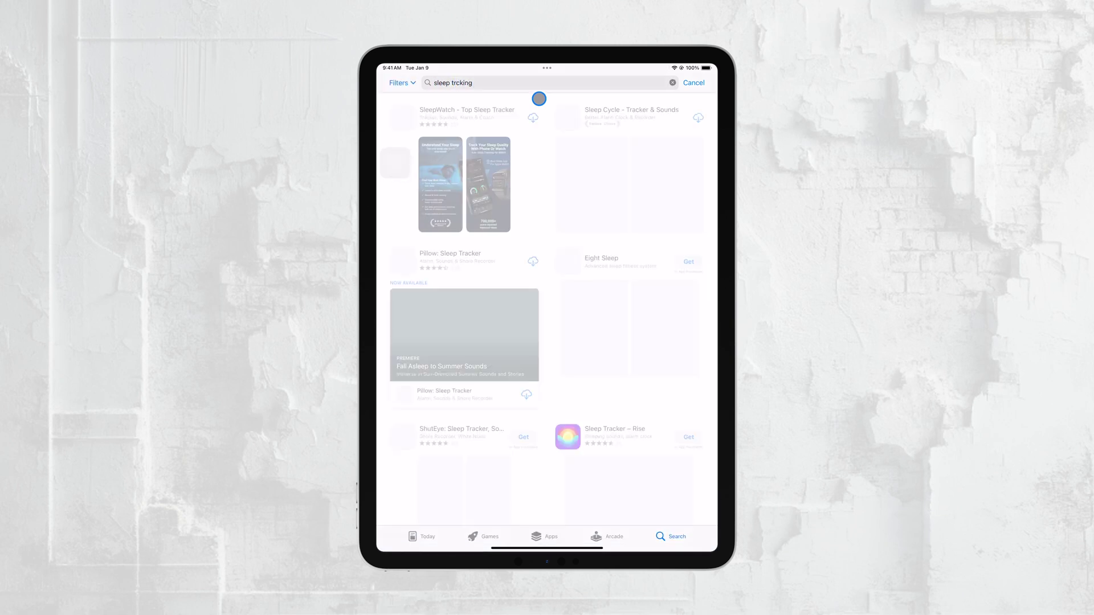
pyautogui.click(604, 163)
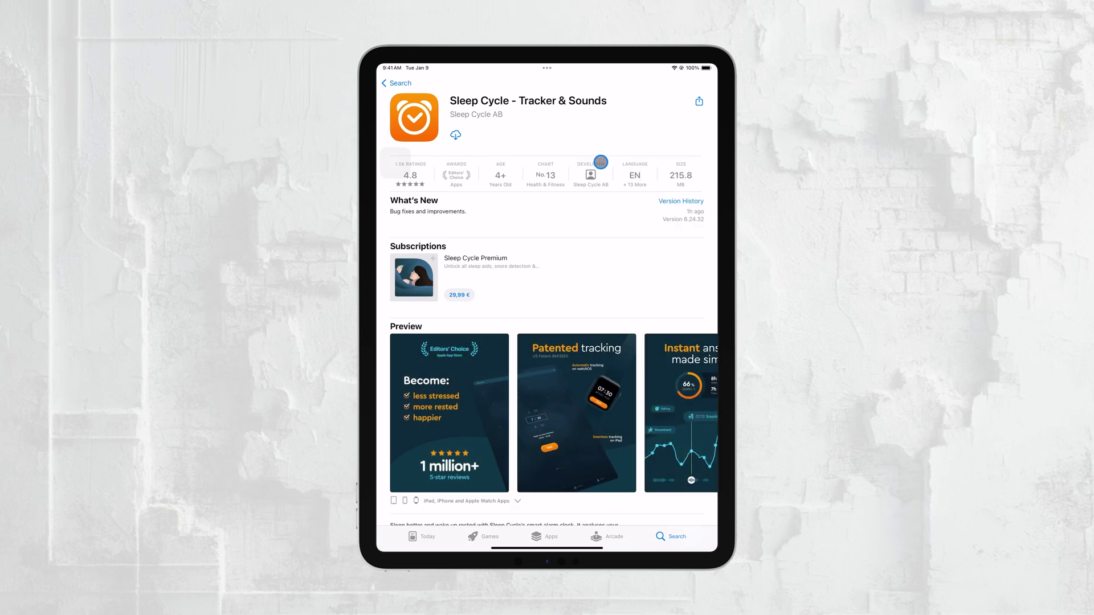
pyautogui.click(464, 501)
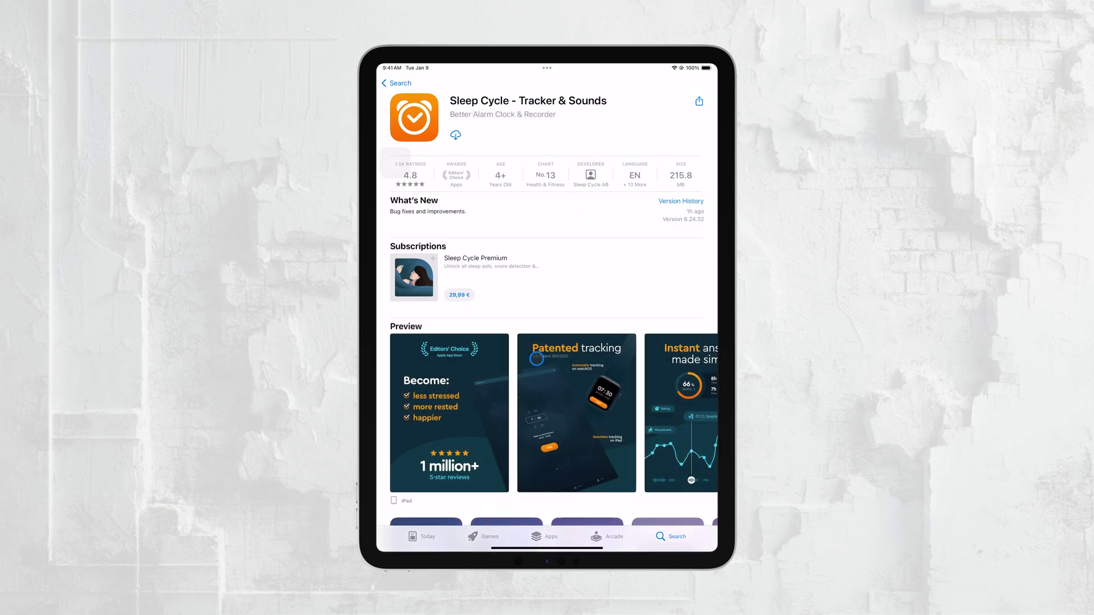
pyautogui.scroll(-5, 541, 334)
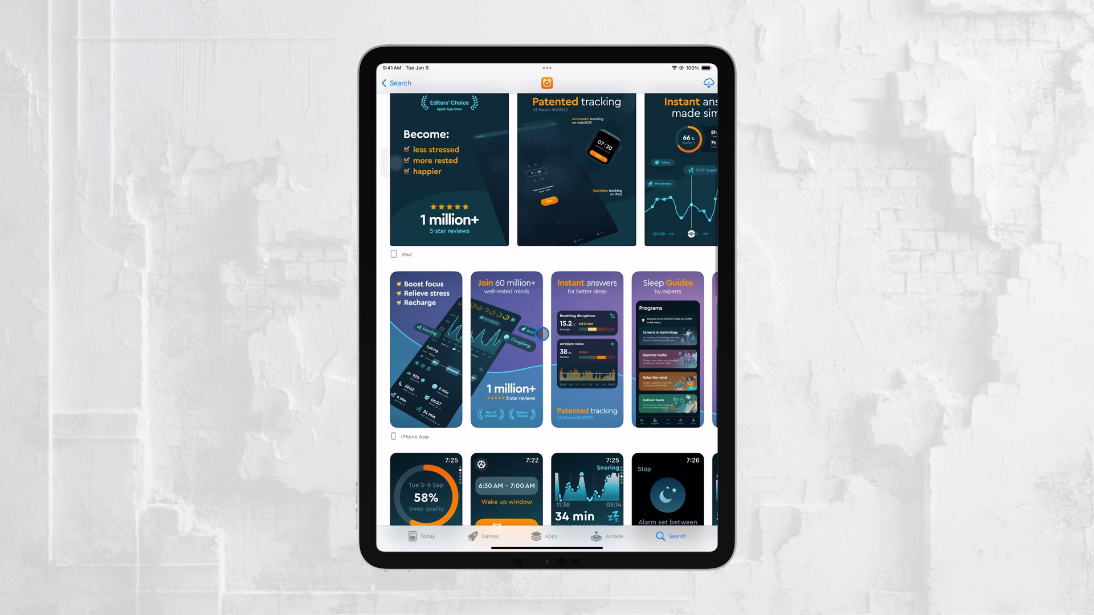
pyautogui.scroll(-4, 541, 334)
pyautogui.press('super+h')
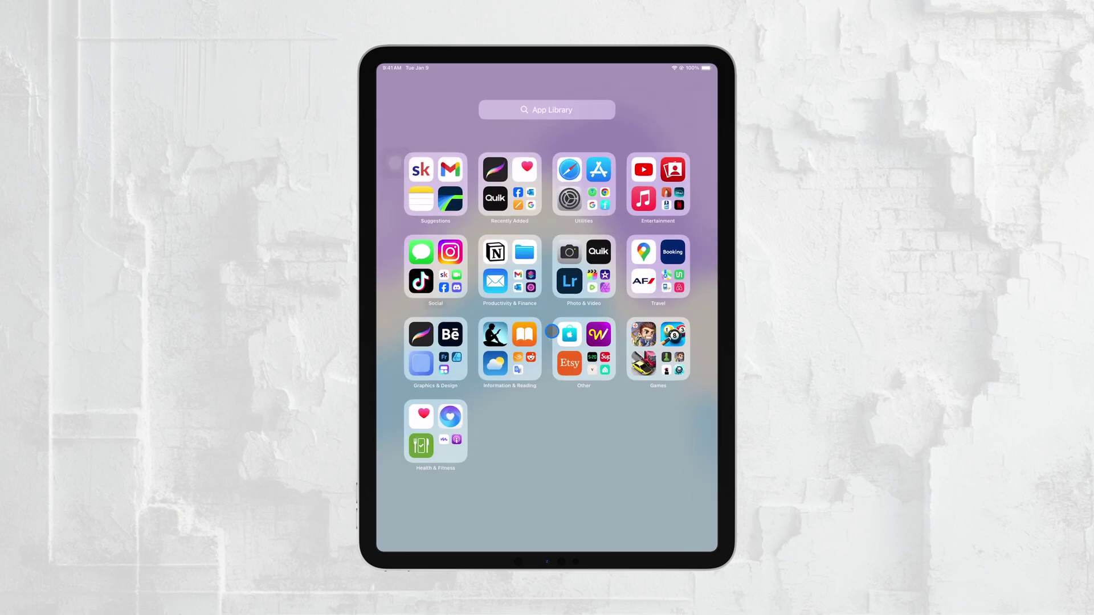
pyautogui.hscroll(-5, 551, 458)
pyautogui.hscroll(-5, 550, 459)
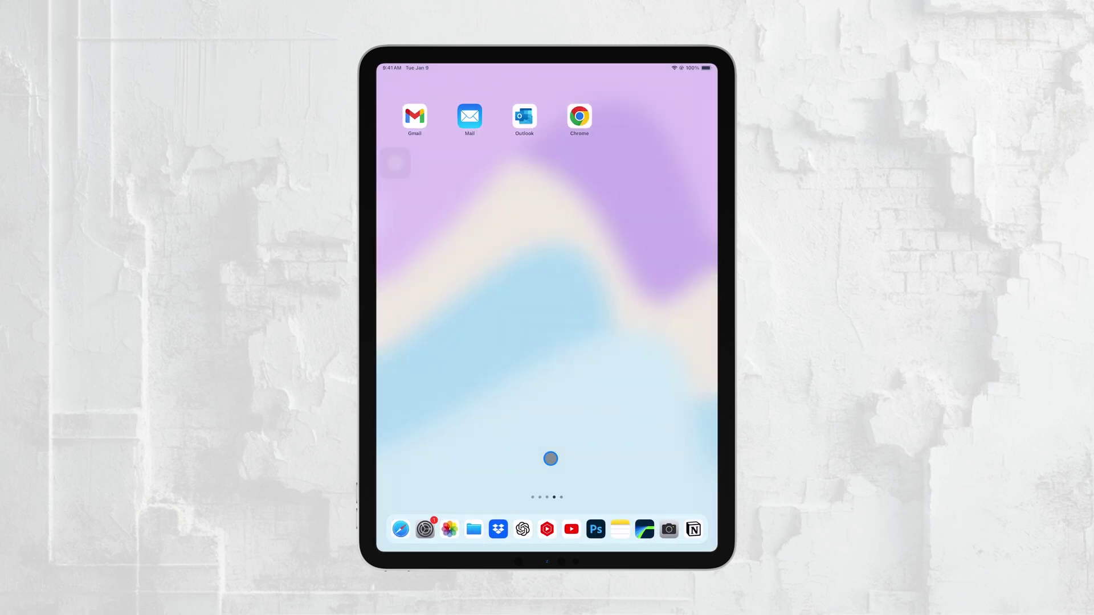